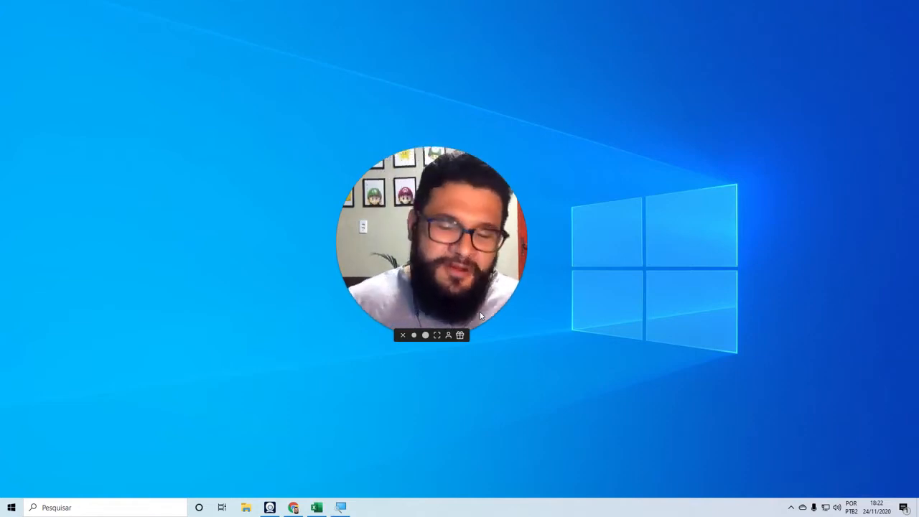
Switch to the open Excel workbook and examine the Produtos and Vendas columns of the sales table.
left_click(318, 505)
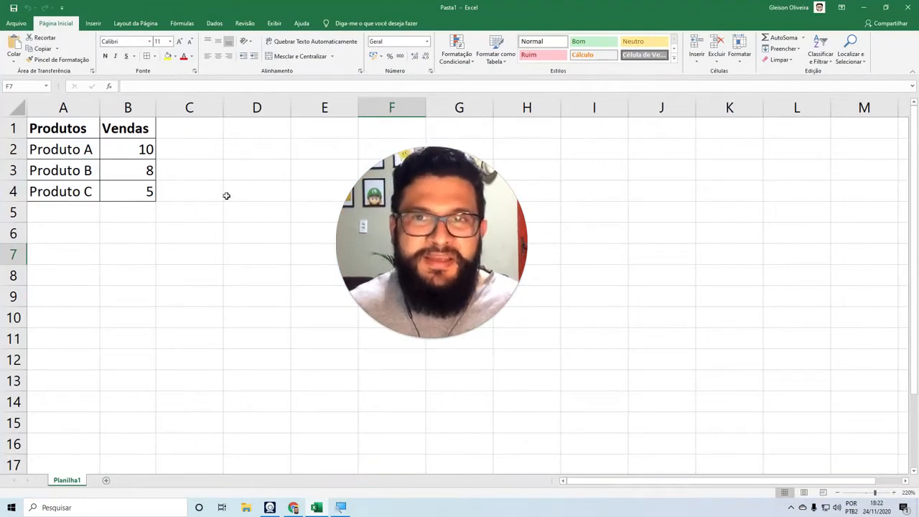
left_click(70, 106)
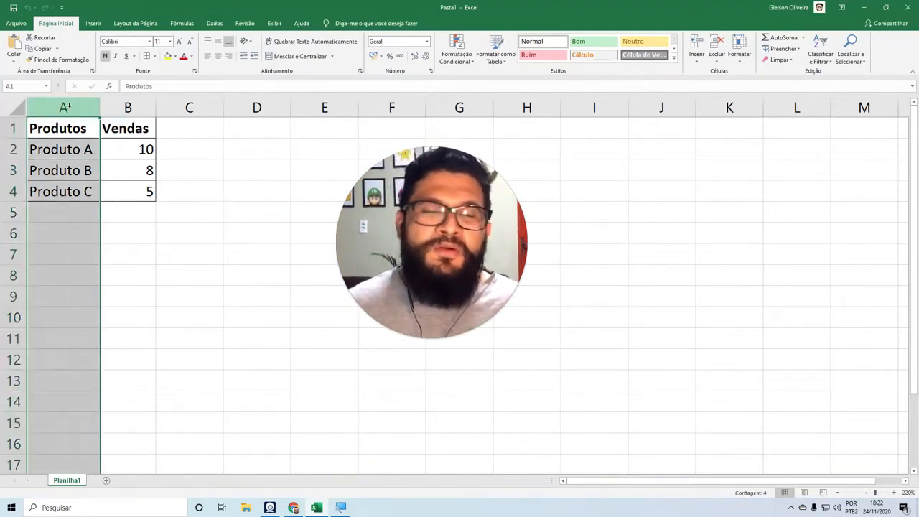
left_click(129, 106)
left_click(81, 107)
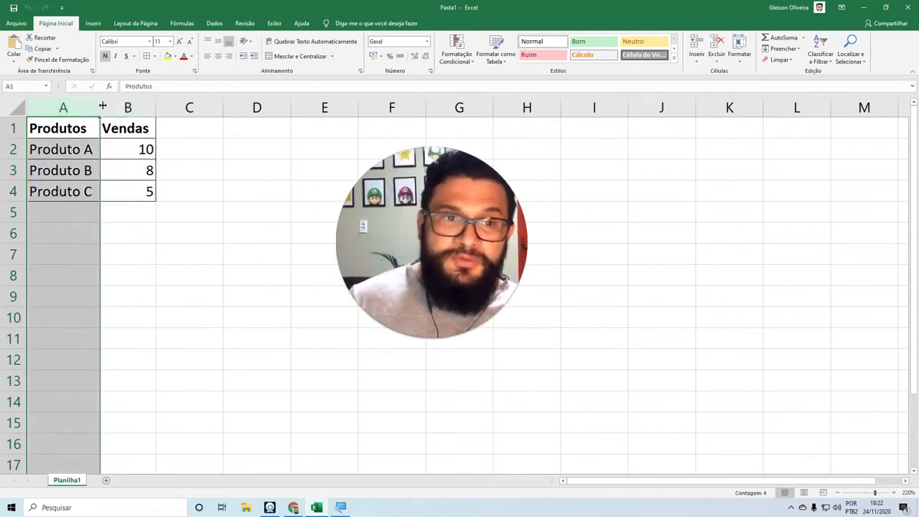
left_click(128, 106)
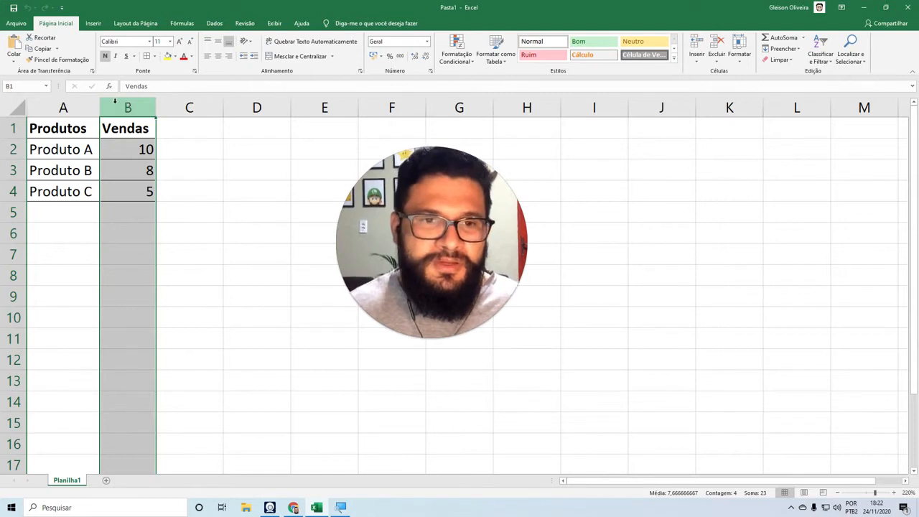
left_click(131, 127)
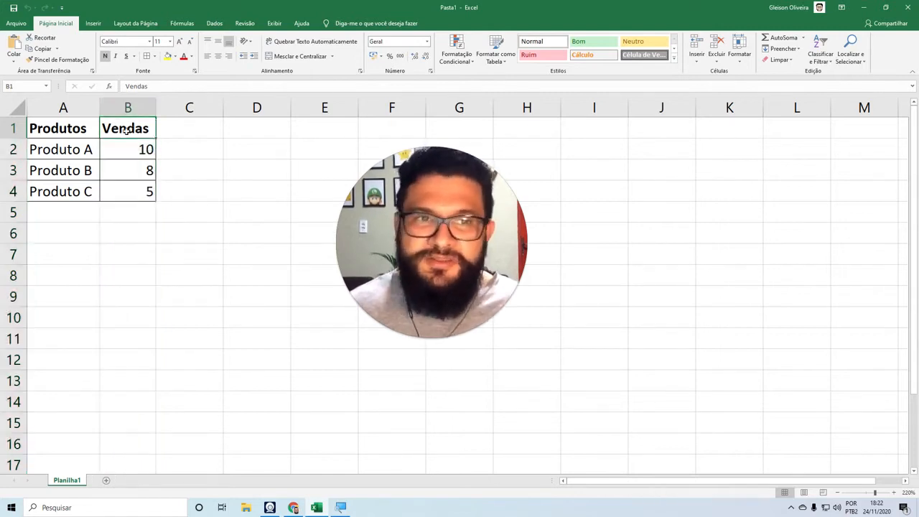
left_click(194, 127)
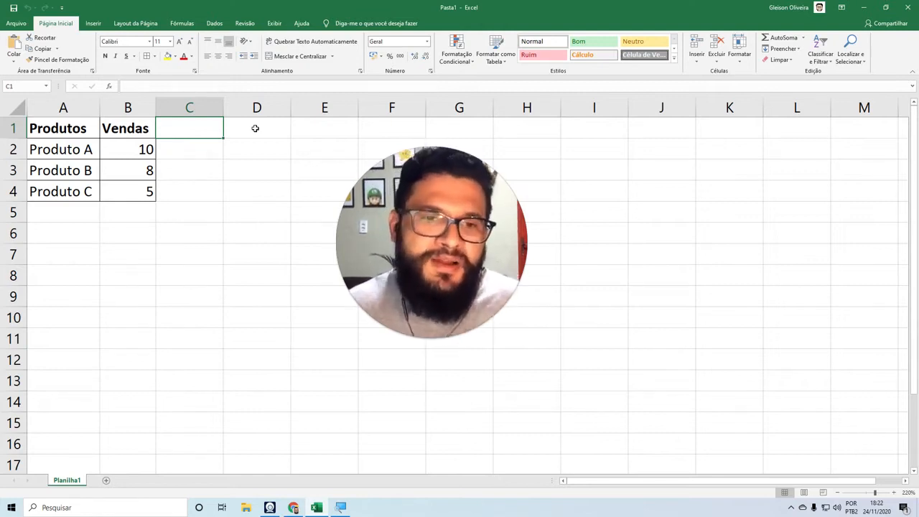
left_click(193, 166)
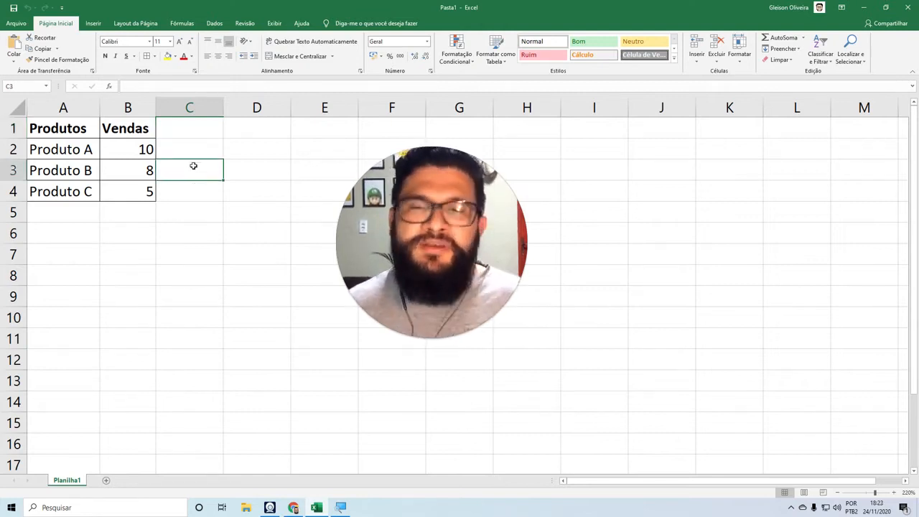
left_click(206, 210)
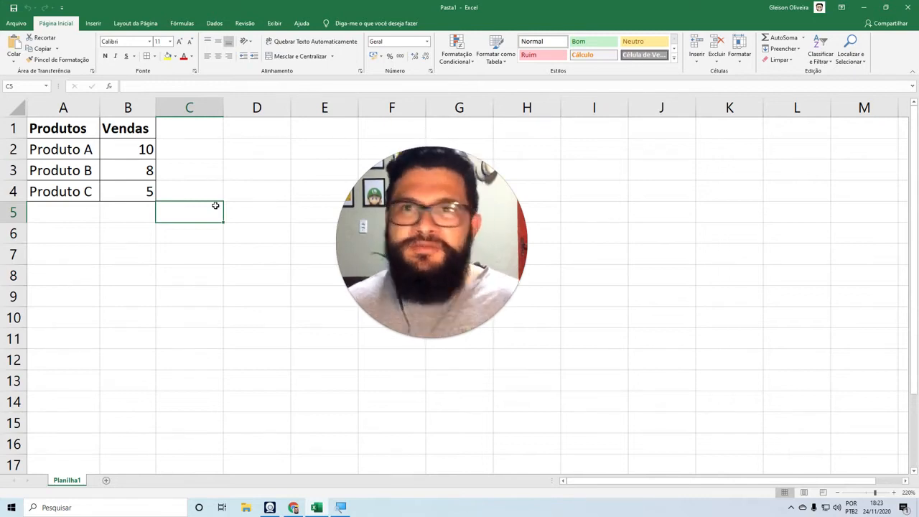
Insert a recommended clustered column chart (Coluna Agrupada) from the sales data in A1:B4.
left_click_drag(65, 127, 129, 189)
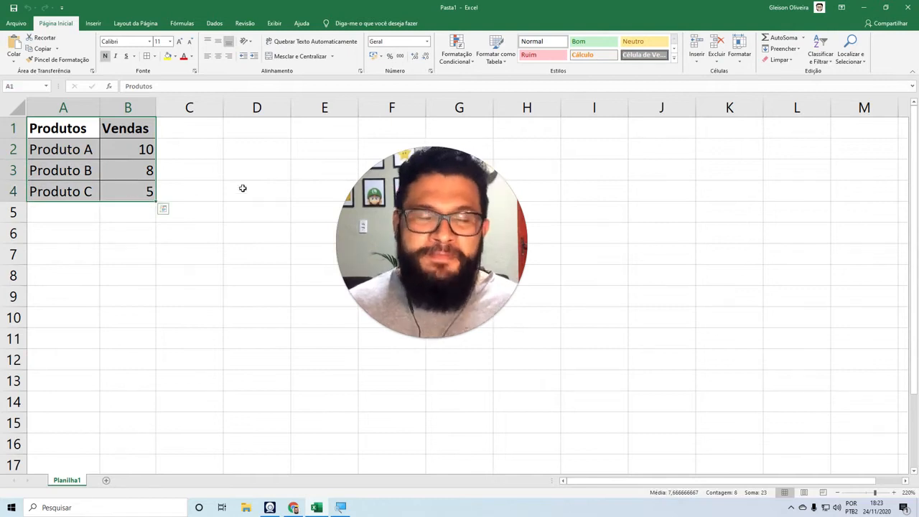
left_click(94, 24)
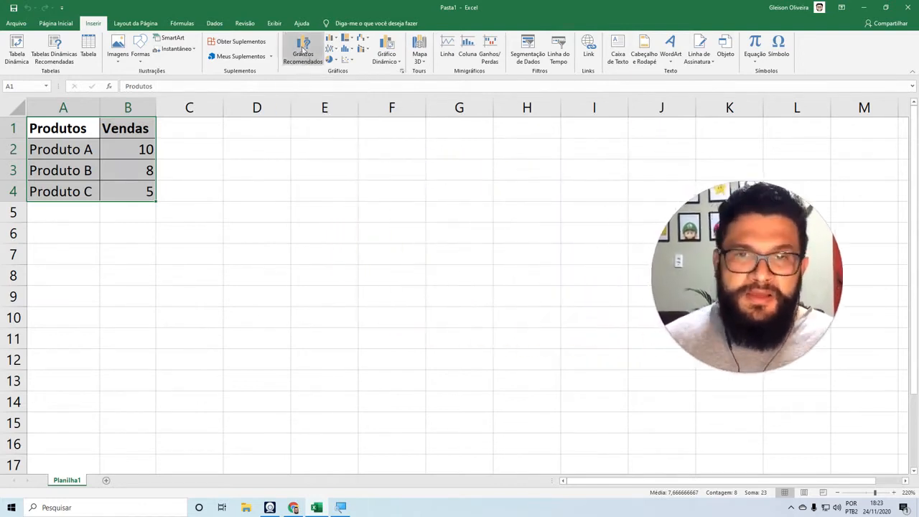
left_click(303, 50)
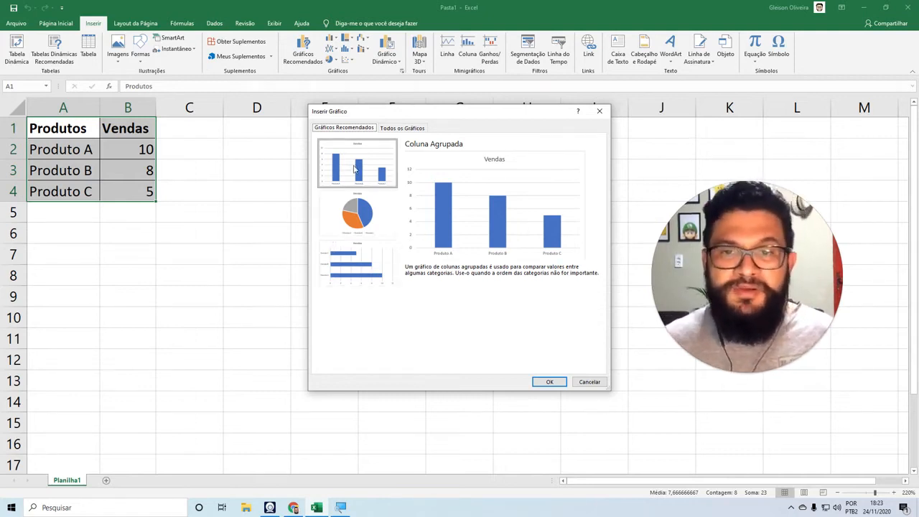
left_click(366, 210)
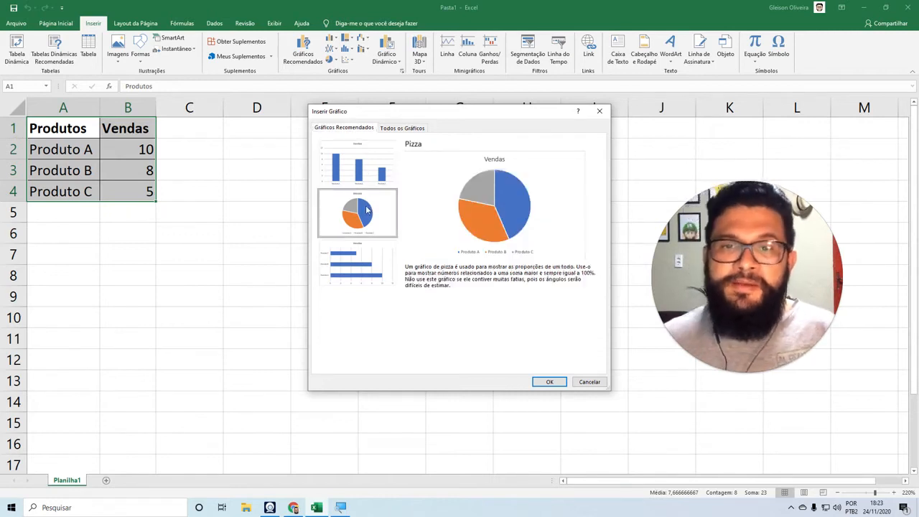
left_click(366, 267)
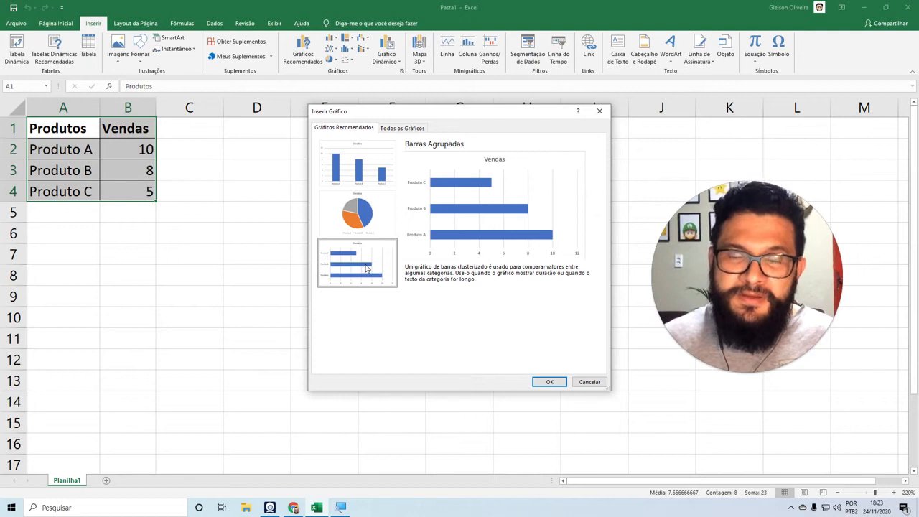
left_click(358, 161)
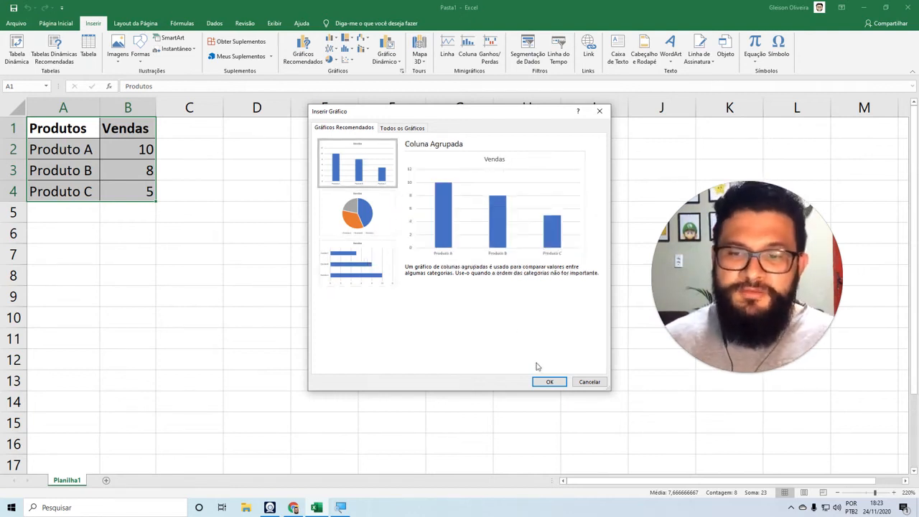
left_click(550, 382)
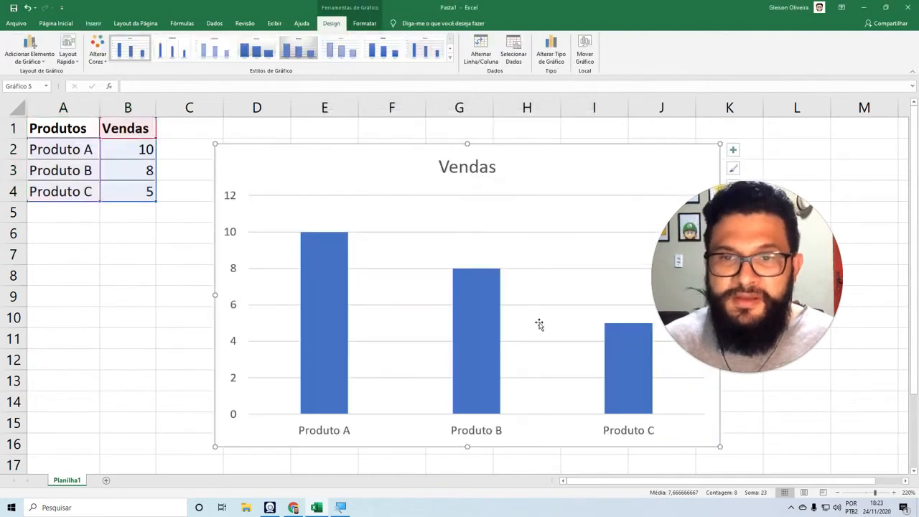
Move the Vendas chart beside the data table so it starts at column C without covering the data.
left_click_drag(436, 161, 347, 168)
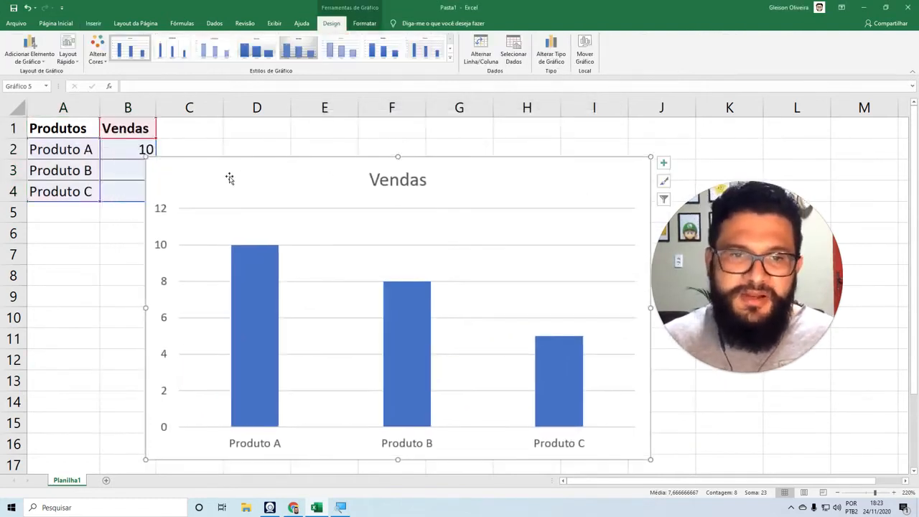
left_click_drag(199, 173, 190, 139)
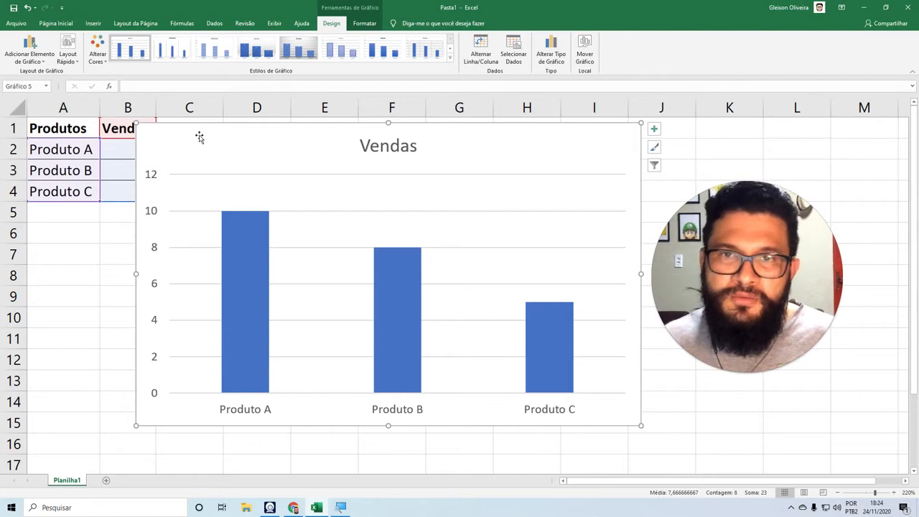
left_click_drag(192, 140, 220, 144)
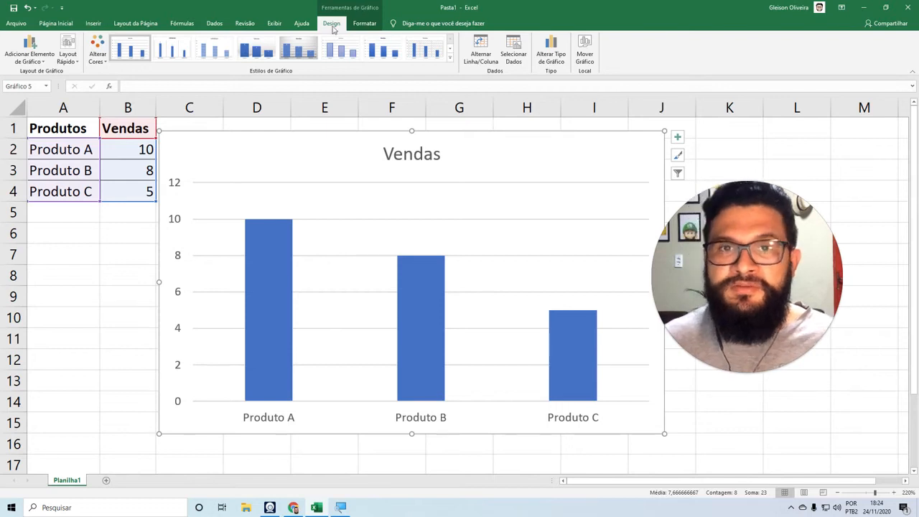
Apply the chart style with a dark gray gradient background and wide gradient columns to the Vendas chart.
left_click(365, 24)
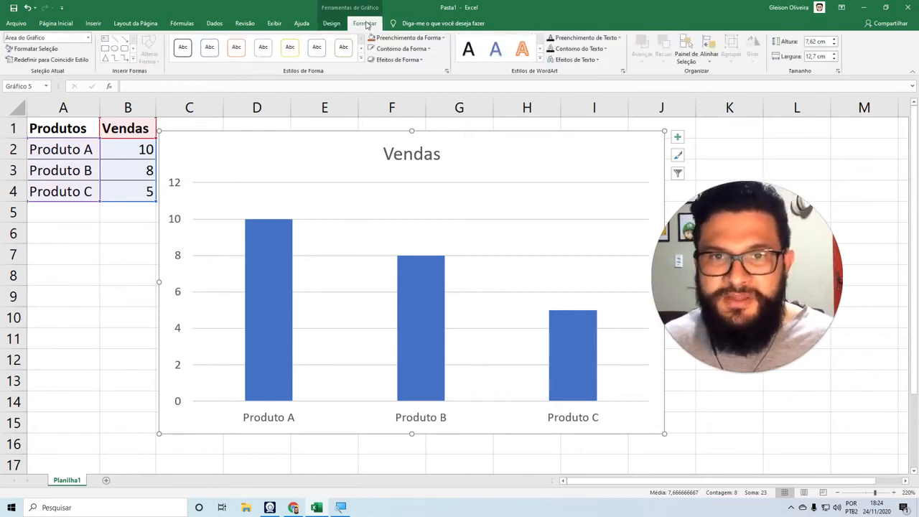
left_click(332, 23)
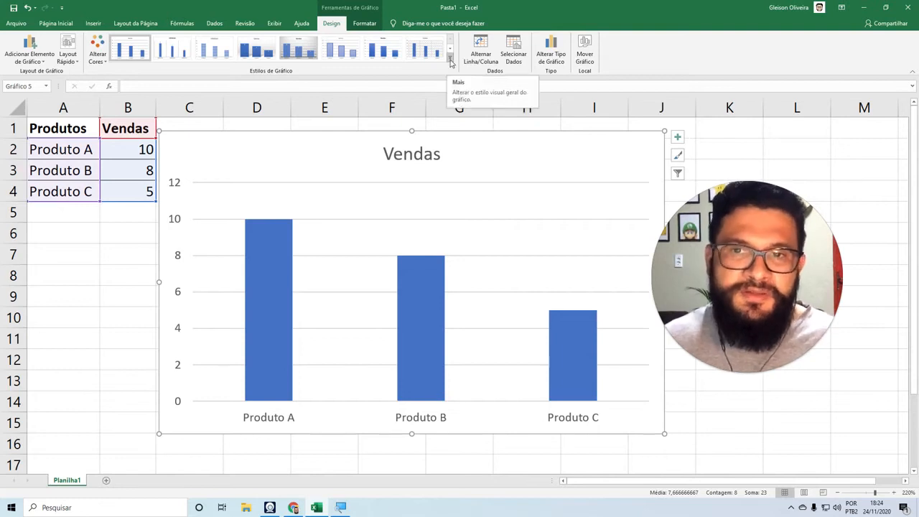
left_click(451, 63)
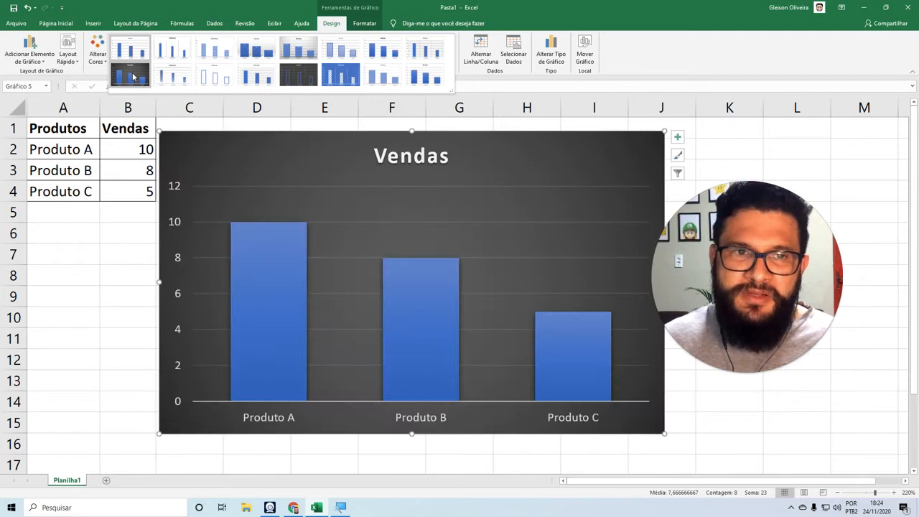
left_click(133, 76)
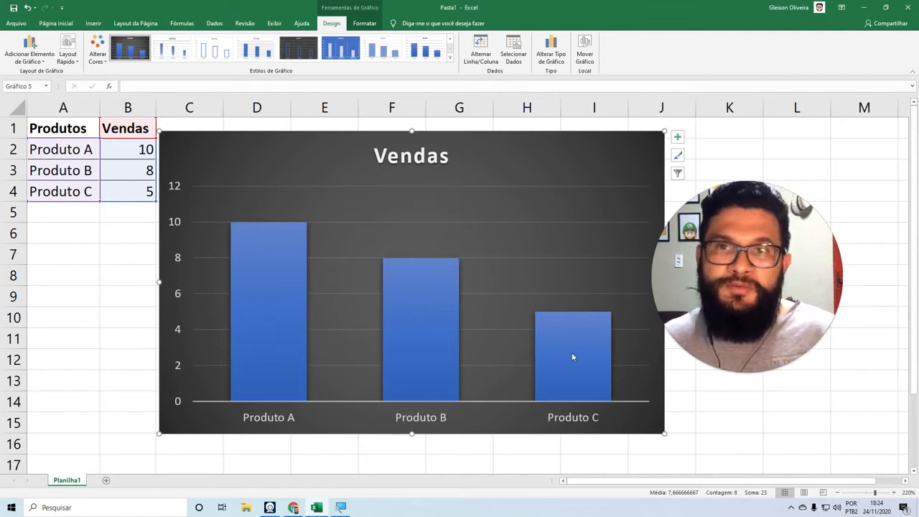
Change the chart's colors to the orange monochromatic palette.
mouse_move(413, 331)
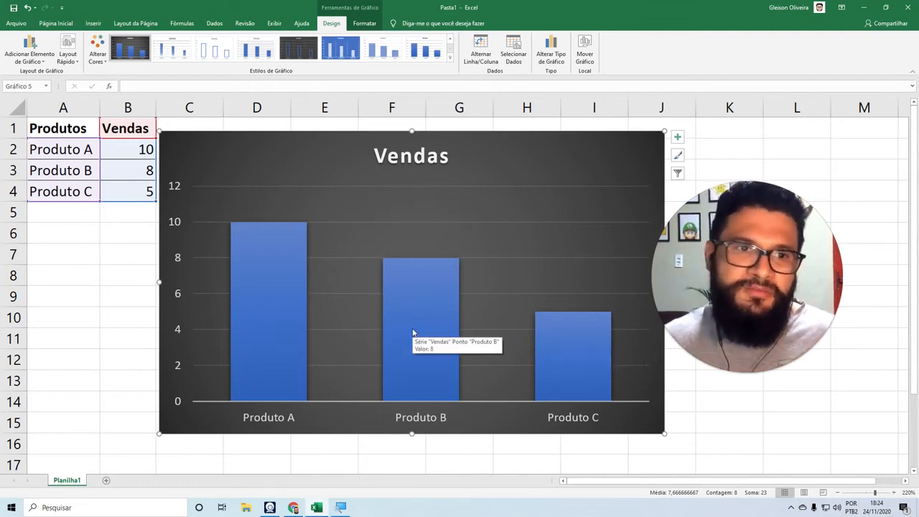
left_click(99, 59)
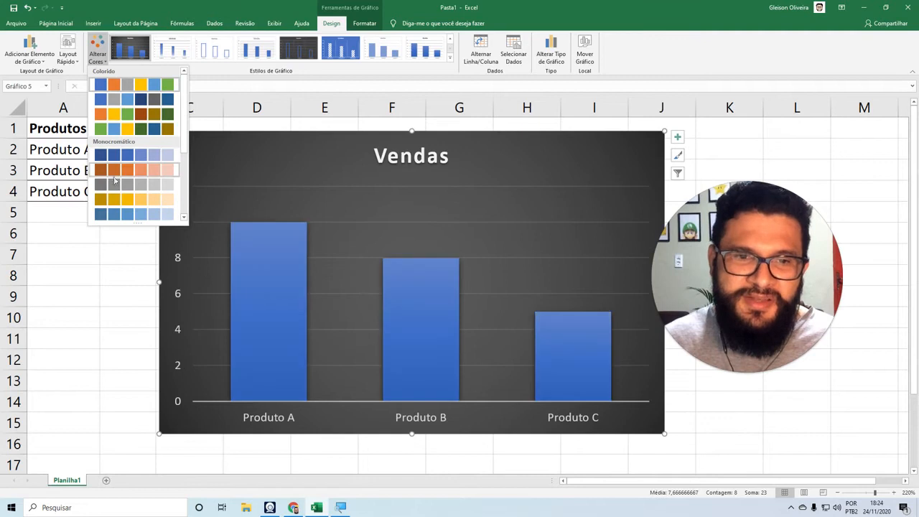
mouse_move(183, 126)
left_mouse_down()
mouse_move(185, 187)
mouse_move(182, 141)
left_mouse_up()
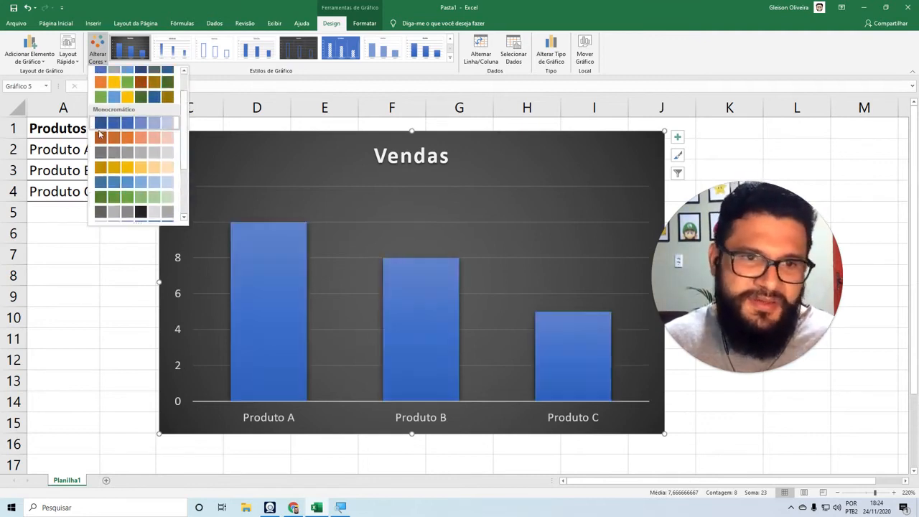
left_click(105, 139)
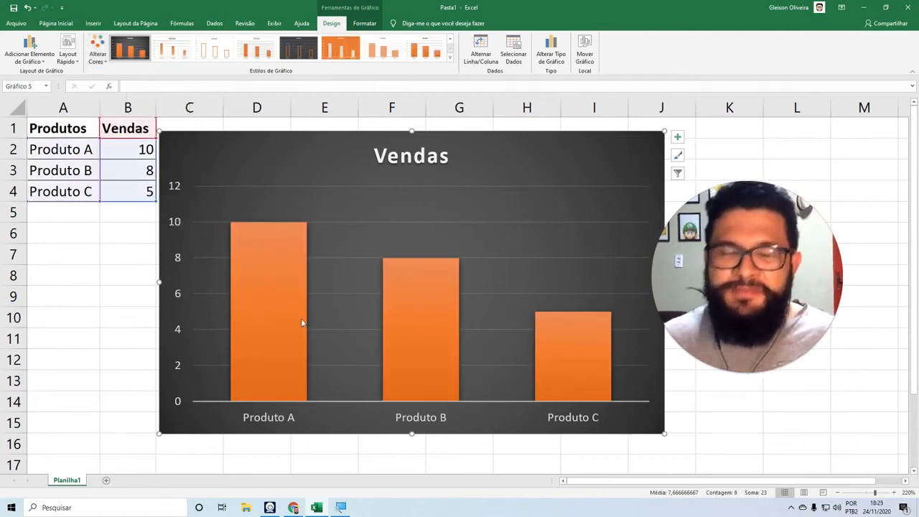
Fill the Vendas series columns with the standard purple color and give them a white outline.
left_click(271, 278)
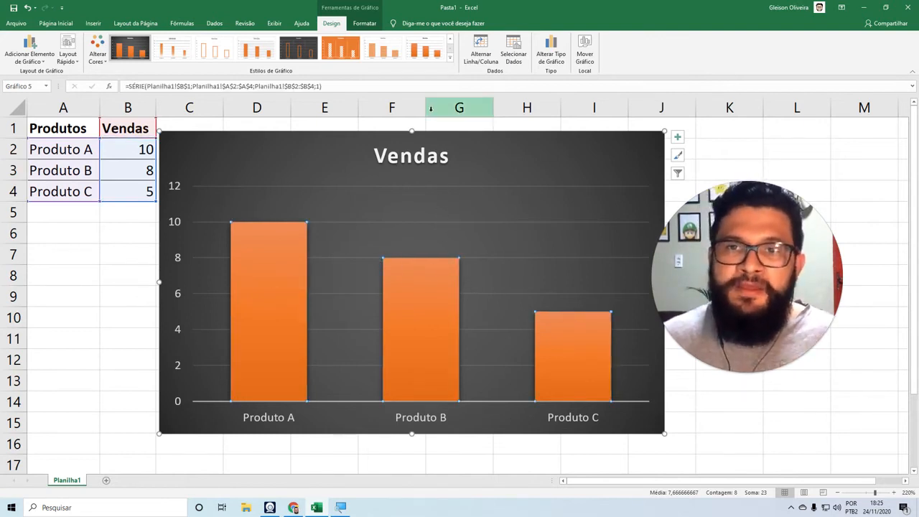
left_click(362, 24)
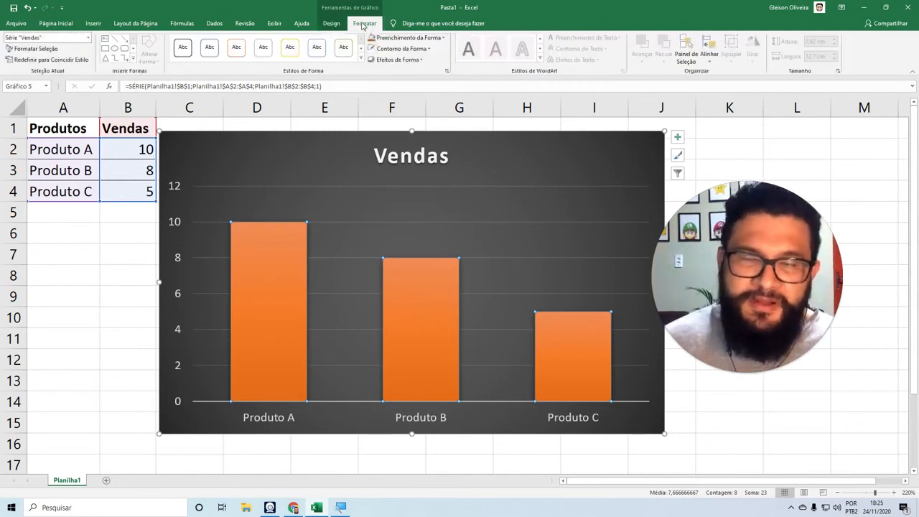
left_click(415, 40)
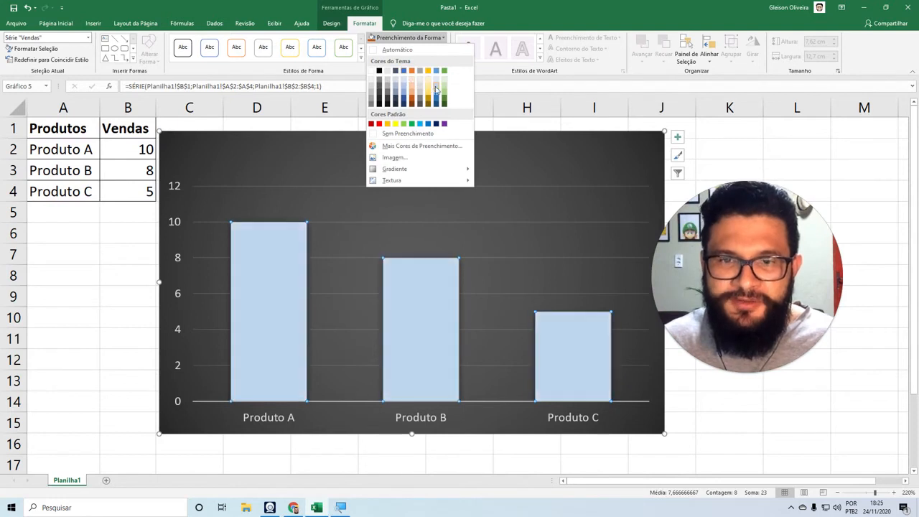
left_click(443, 124)
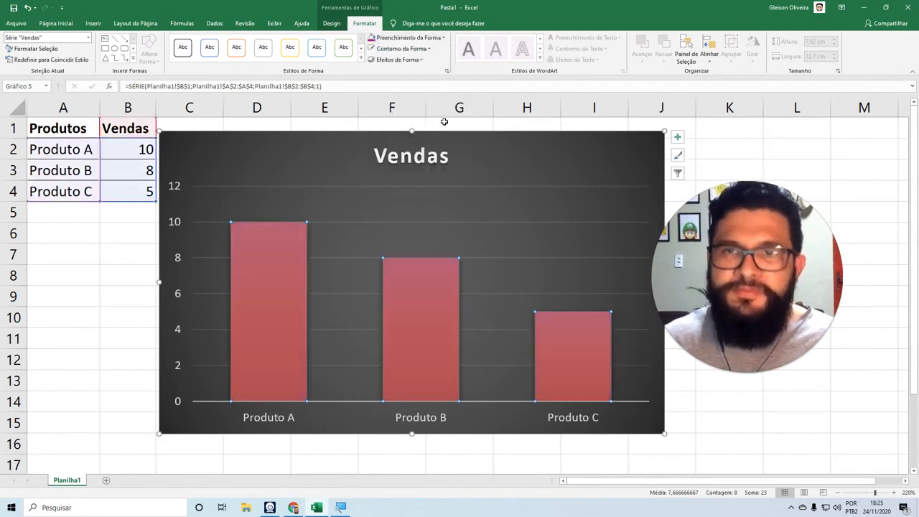
left_click(403, 53)
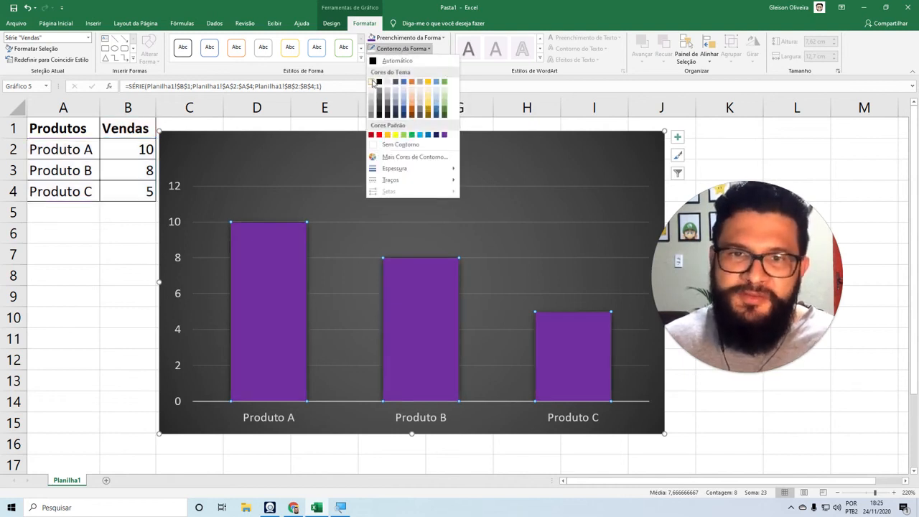
left_click(373, 82)
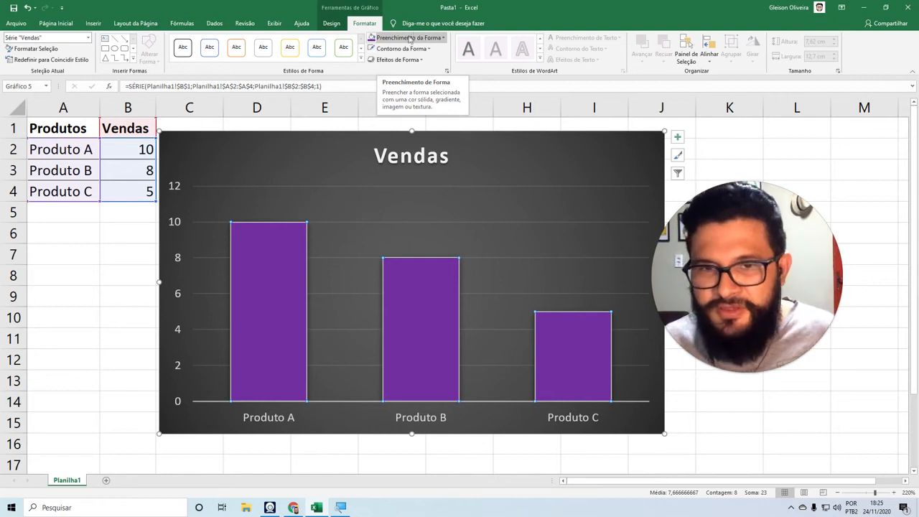
Replace the gradient background of the Vendas chart area with a solid dark gray theme color fill.
left_click(418, 162)
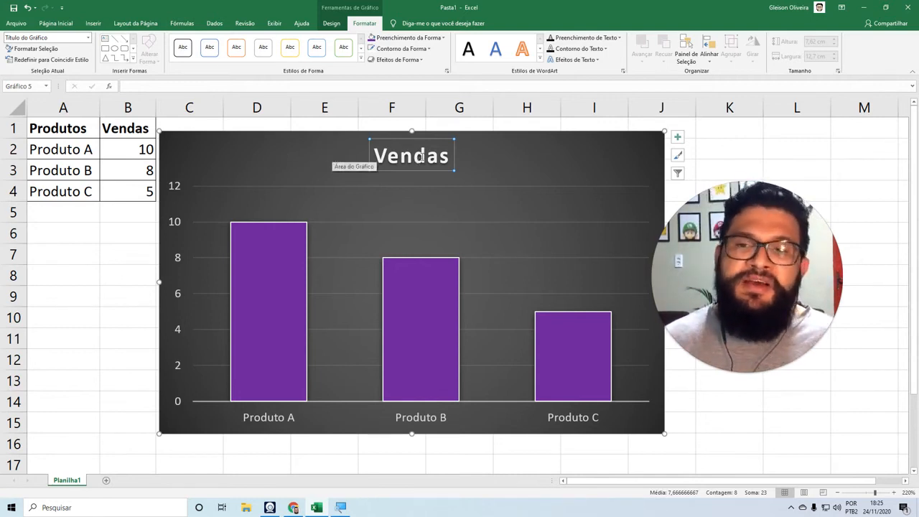
left_click(544, 158)
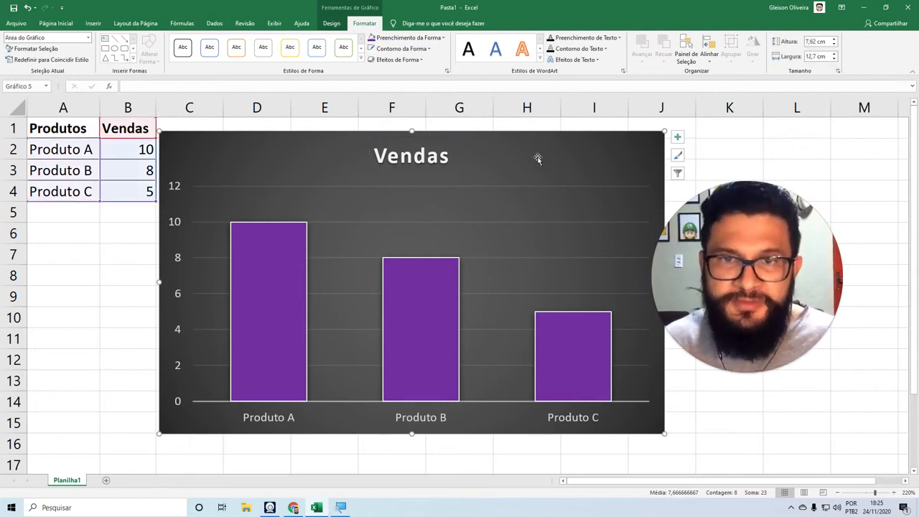
left_click(424, 39)
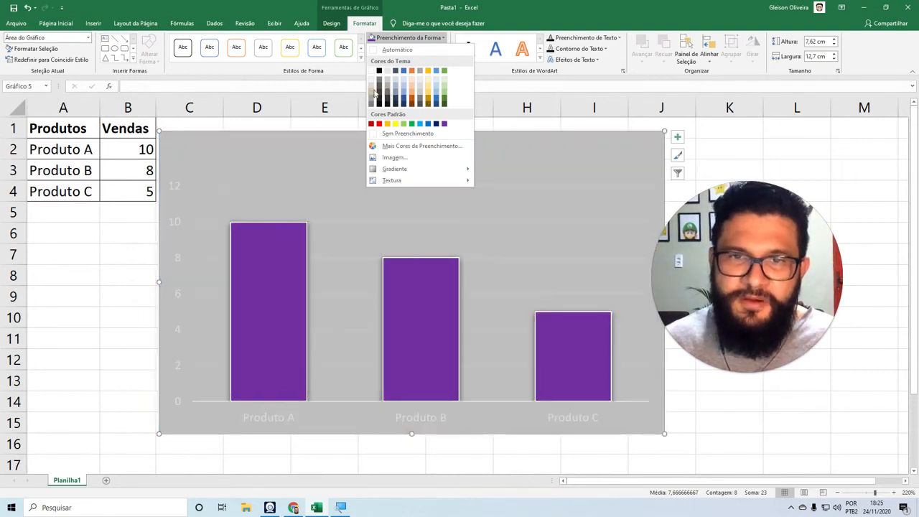
left_click(378, 88)
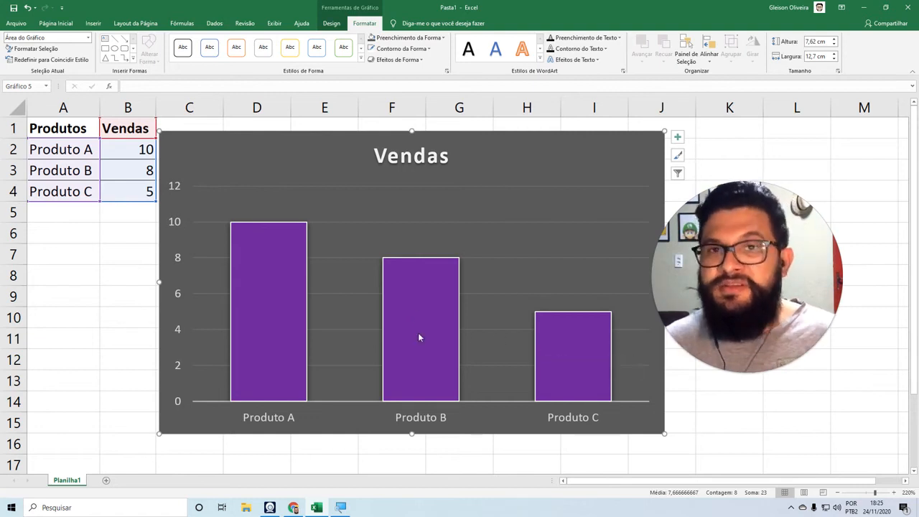
Fill only the Produto B column of the Vendas series with the standard orange color.
left_click(284, 303)
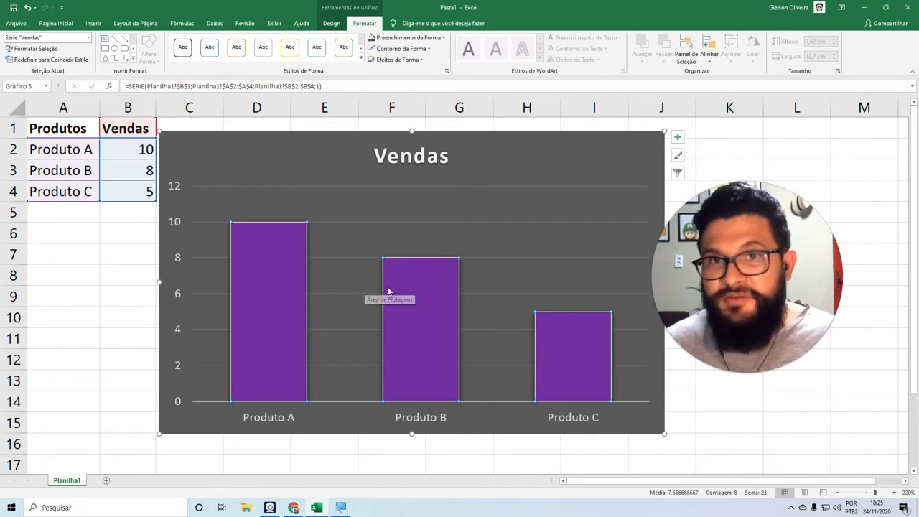
mouse_move(391, 294)
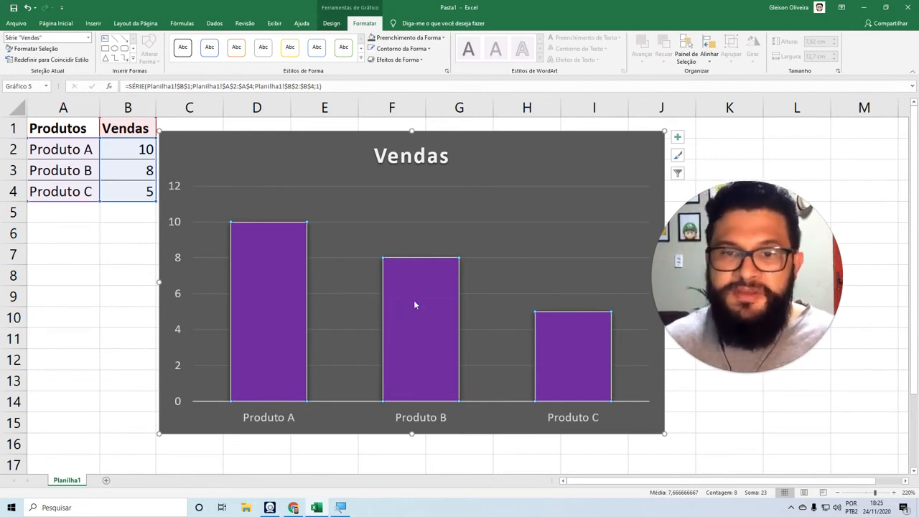
left_click(414, 295)
double_click(414, 297)
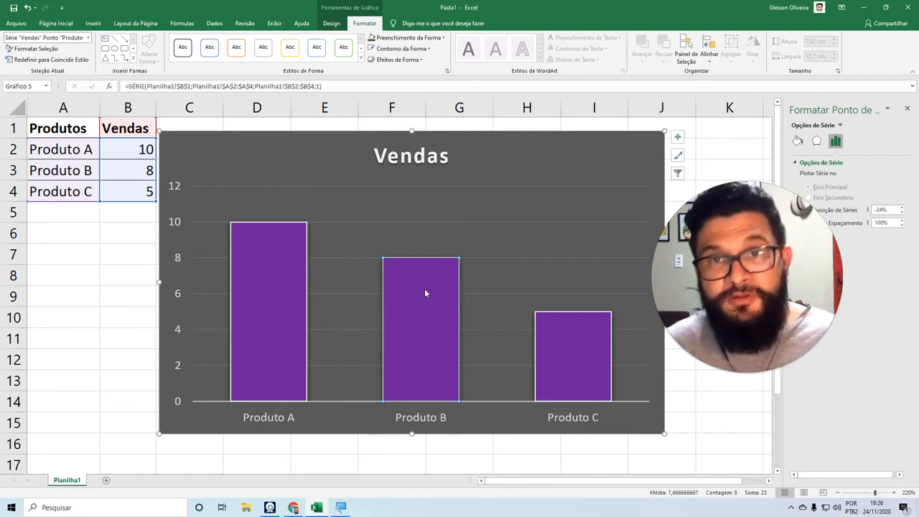
left_click(407, 38)
left_click(387, 123)
Fill only the Produto C column with the standard light green color.
left_click(564, 343)
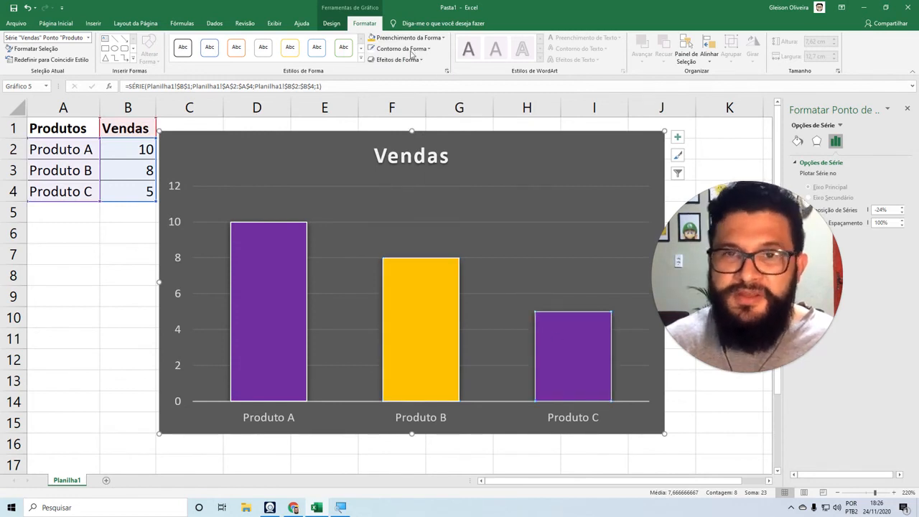
left_click(391, 38)
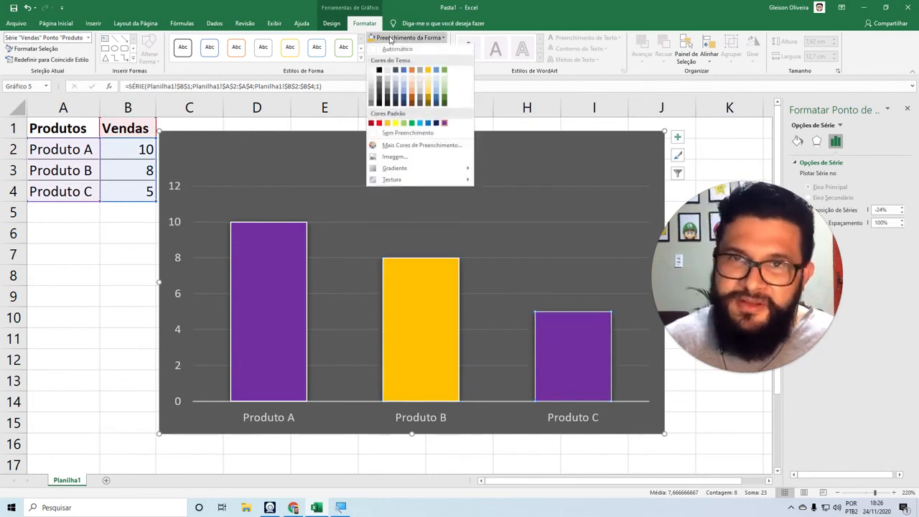
left_click(404, 123)
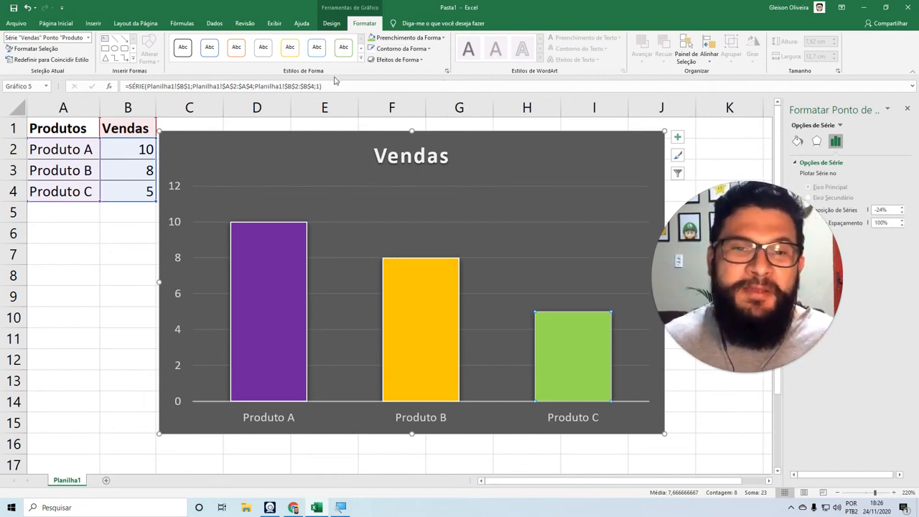
Move the whole Vendas chart from Planilha1 to a new sheet of its own, keeping the proposed sheet name.
left_click_drag(303, 144, 308, 139)
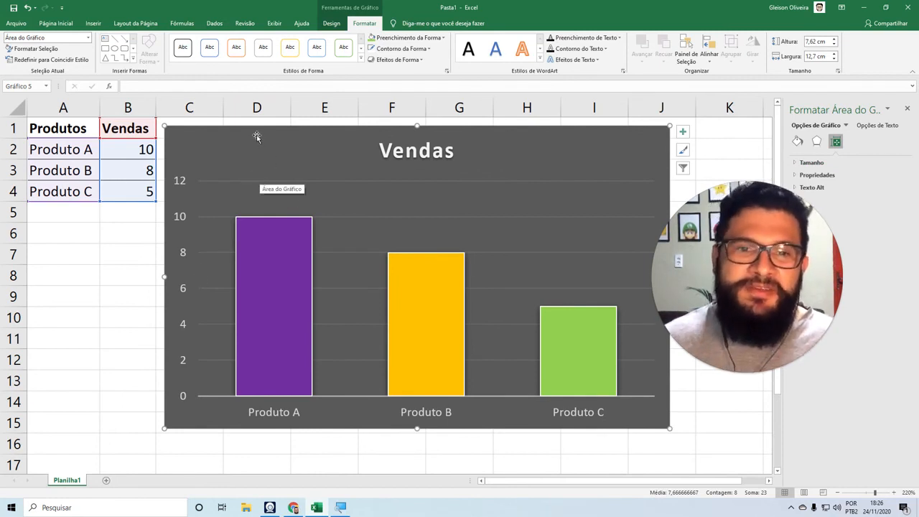
left_click(332, 23)
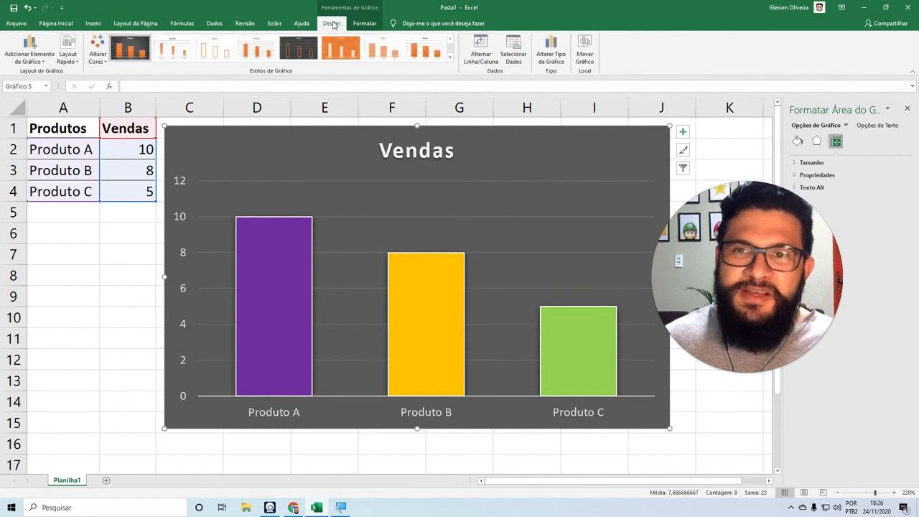
left_click(585, 51)
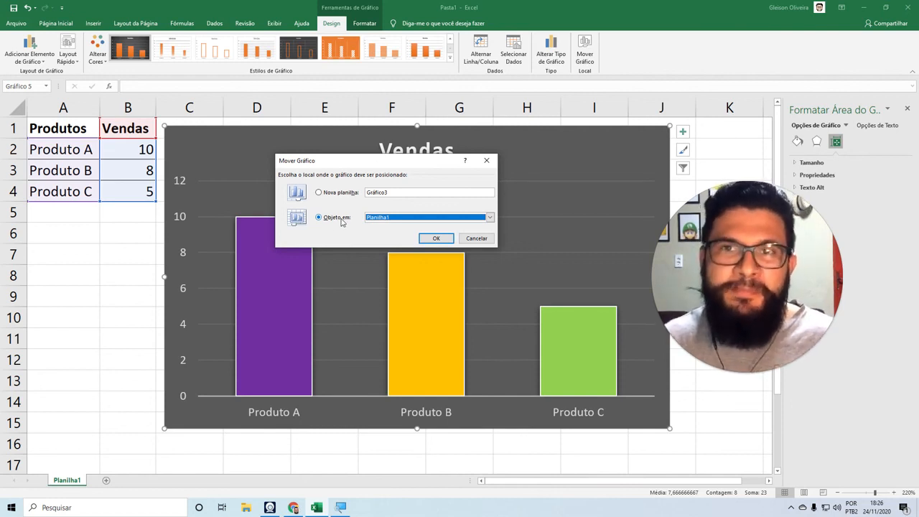
left_click(319, 193)
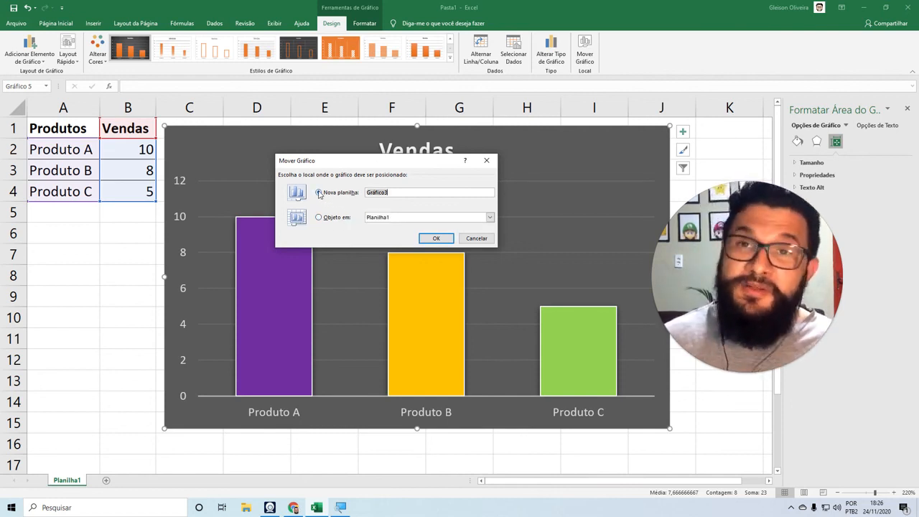
left_click(435, 238)
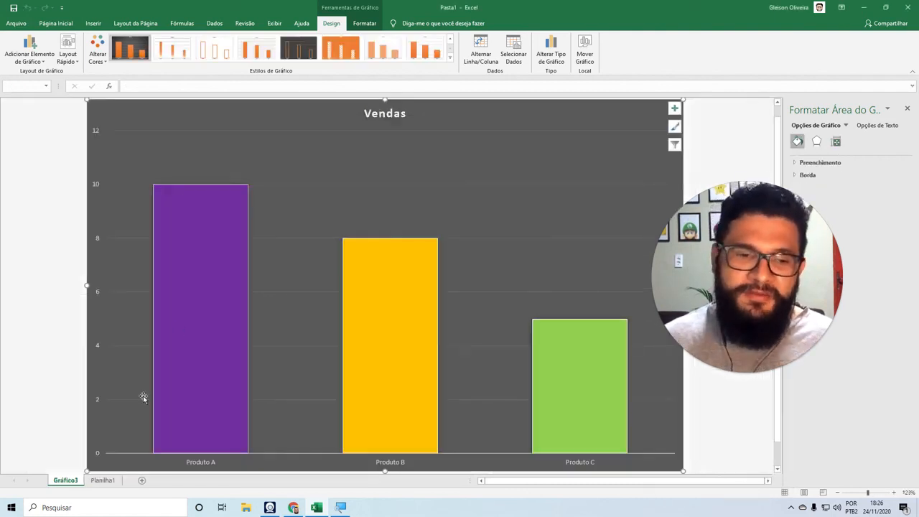